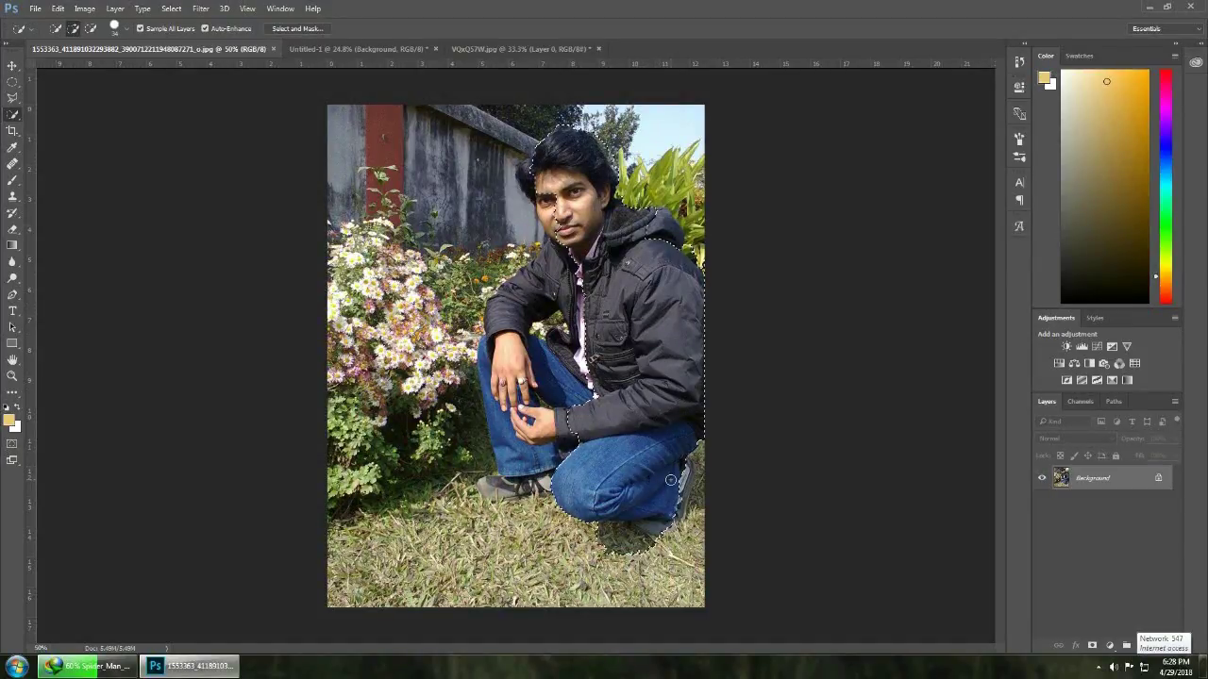
# - Add the man's left jeans leg, hand and forearm, and hair edge to the selection
pyautogui.moveTo(579, 442); pyautogui.dragTo(512, 490)
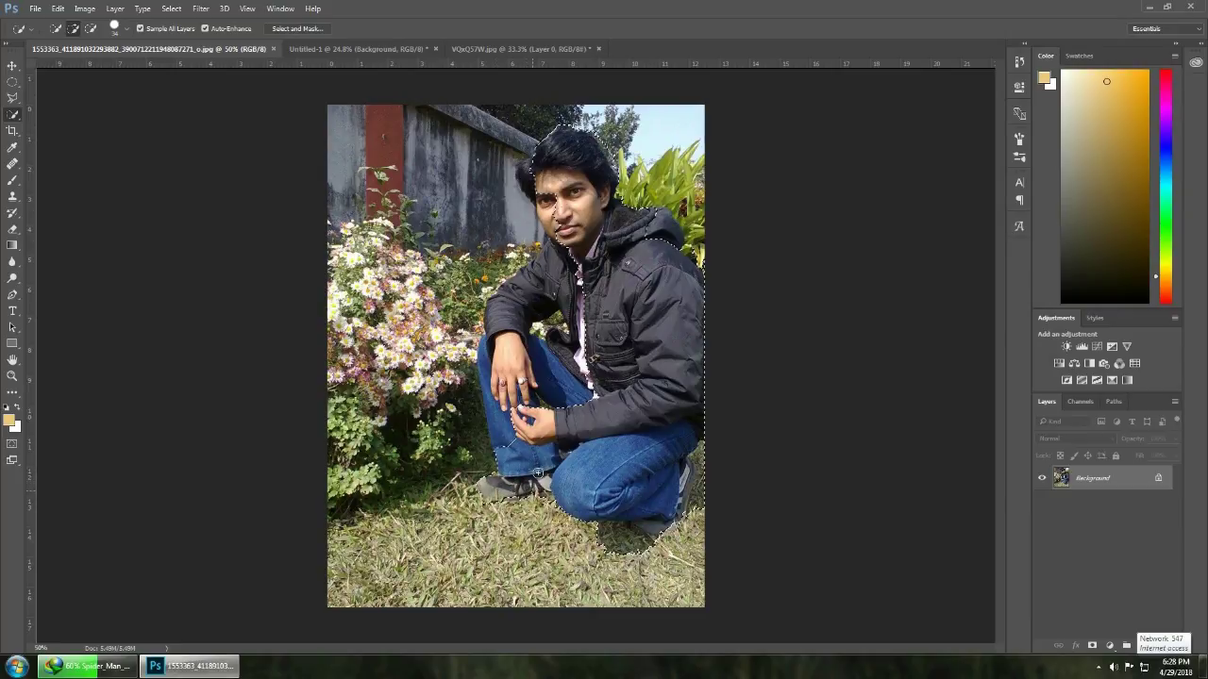
pyautogui.moveTo(514, 405)
pyautogui.mouseDown()
pyautogui.moveTo(489, 356)
pyautogui.moveTo(602, 377)
pyautogui.mouseUp()
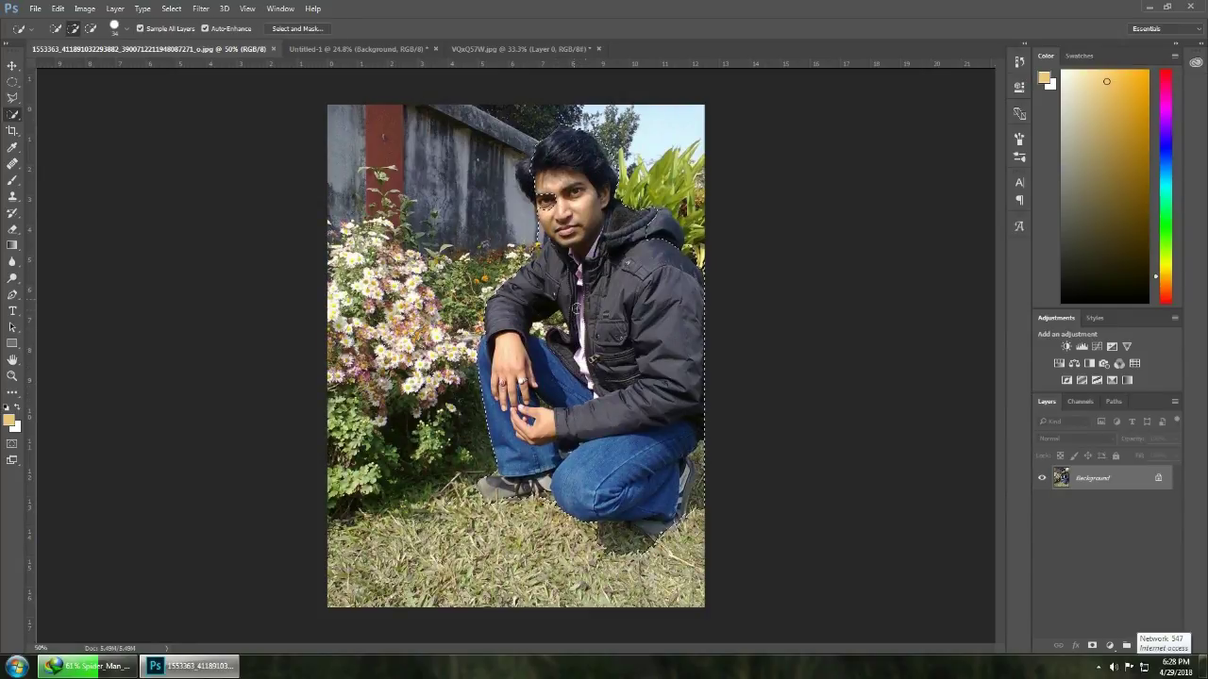
pyautogui.click(530, 182)
pyautogui.press('alt')
# - Zoom in, switch Quick Selection to Subtract and enlarge the brush to 37 px
pyautogui.scroll(2, 669, 245)
pyautogui.click(94, 30)
pyautogui.click(91, 29)
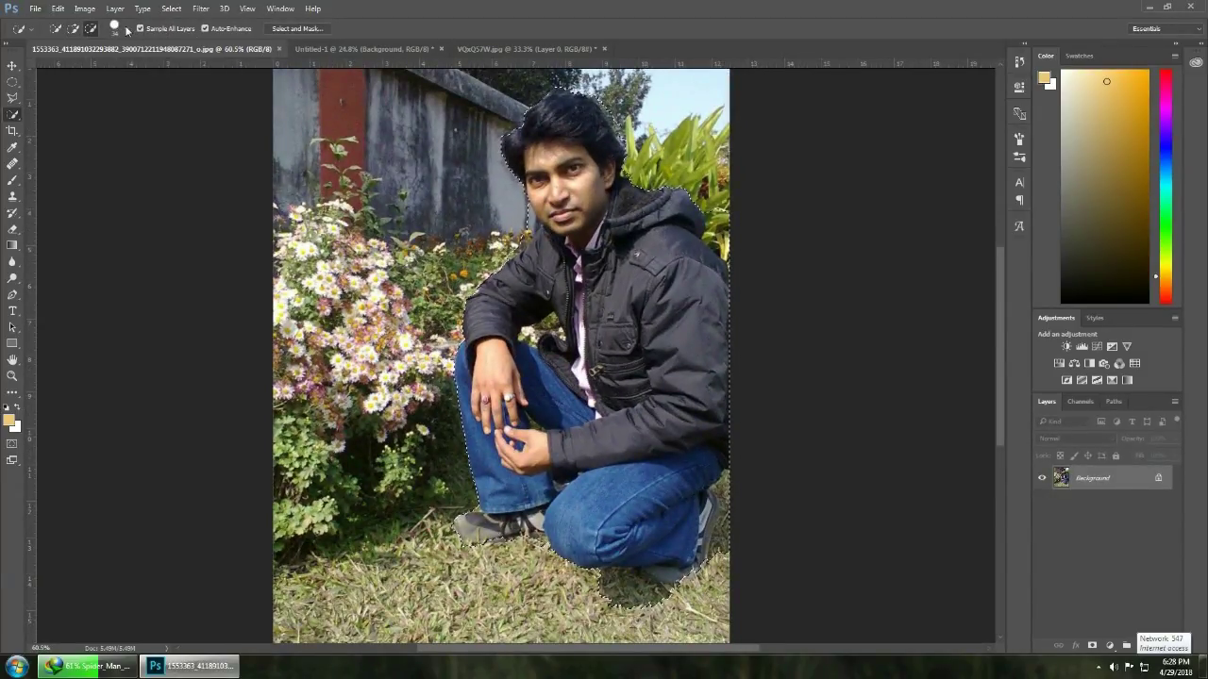
pyautogui.click(126, 29)
pyautogui.moveTo(77, 64); pyautogui.dragTo(80, 64)
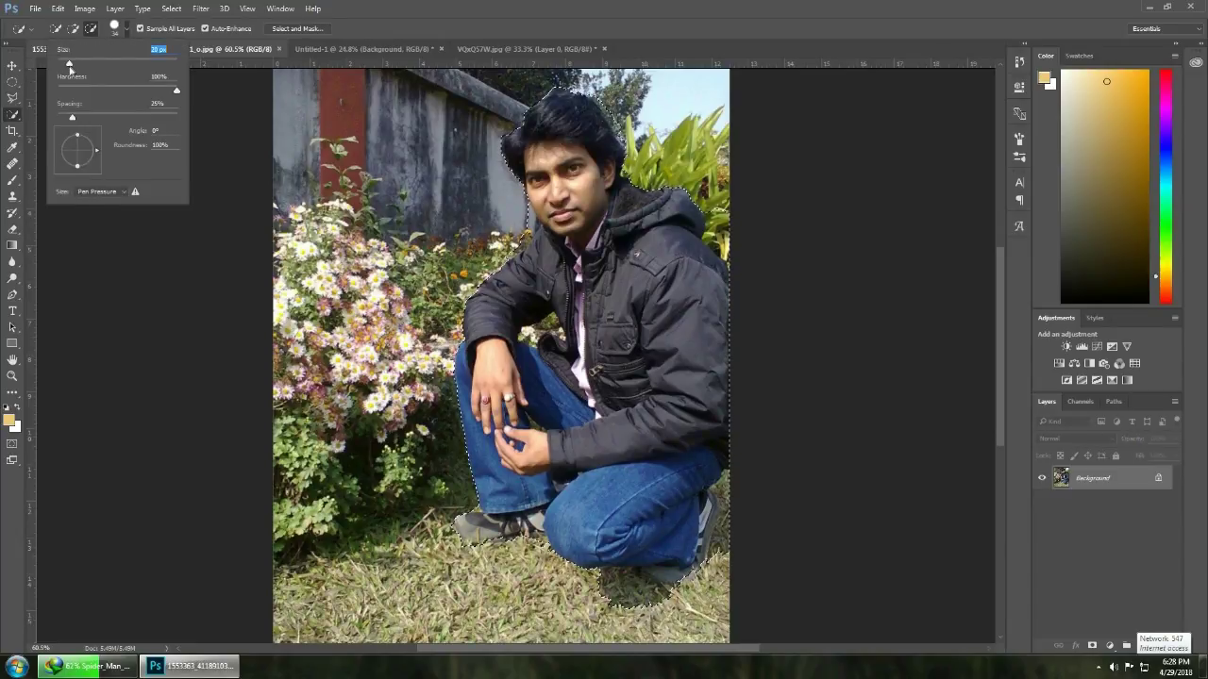
pyautogui.click(409, 5)
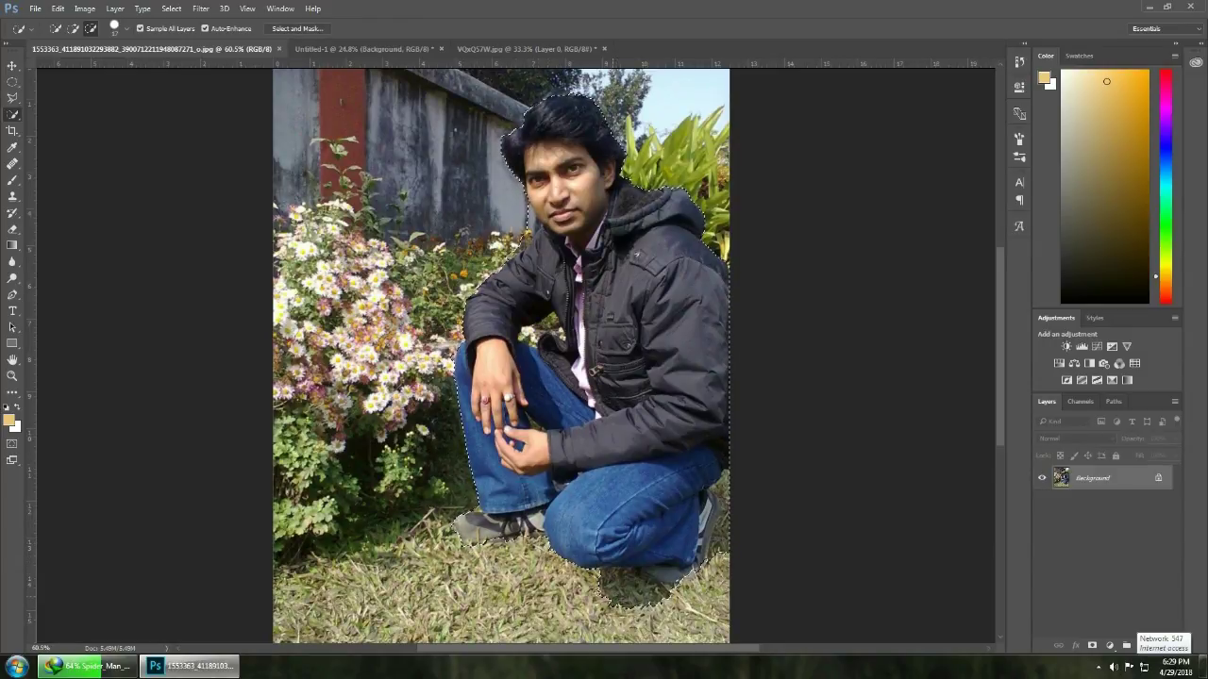
# - Remove the shadow on the grass under the man's shoes from the selection
pyautogui.moveTo(612, 580); pyautogui.dragTo(656, 577)
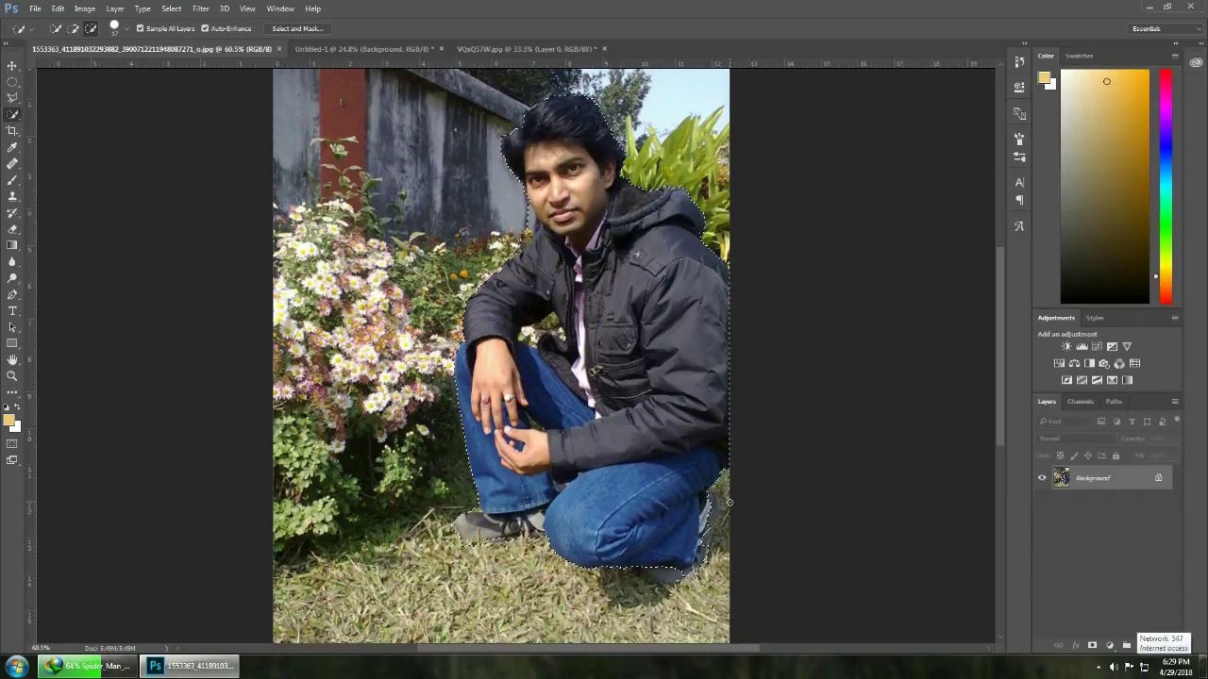
pyautogui.click(72, 28)
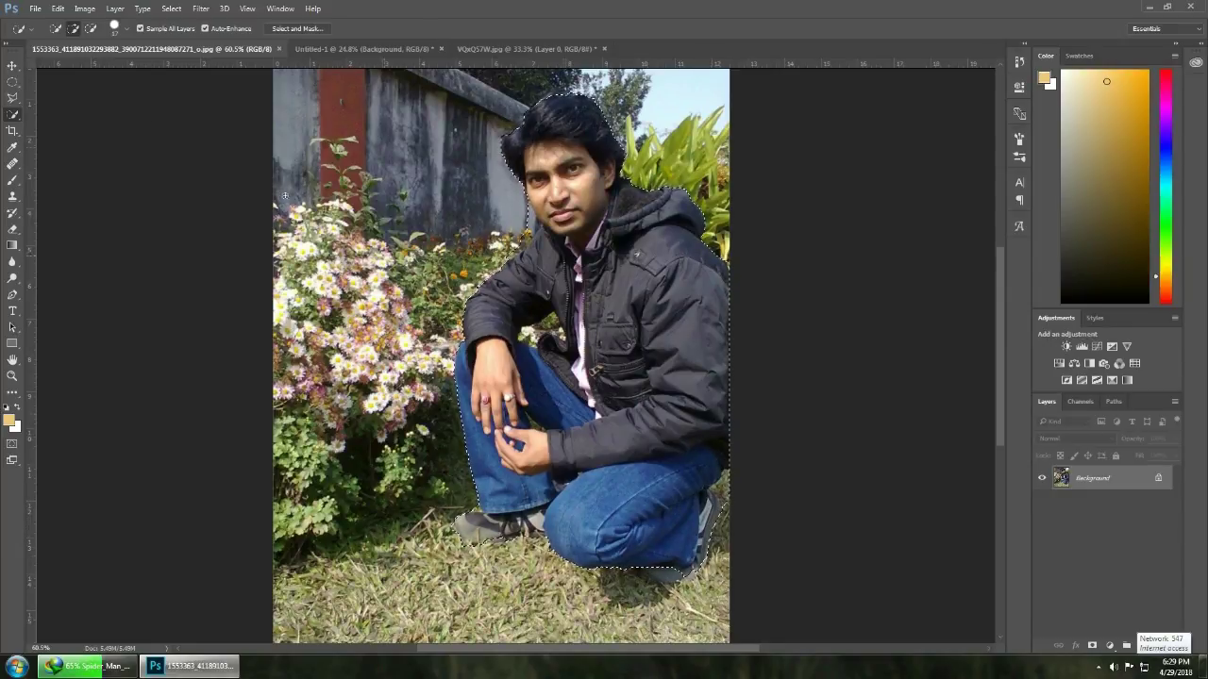
pyautogui.click(91, 28)
pyautogui.click(125, 33)
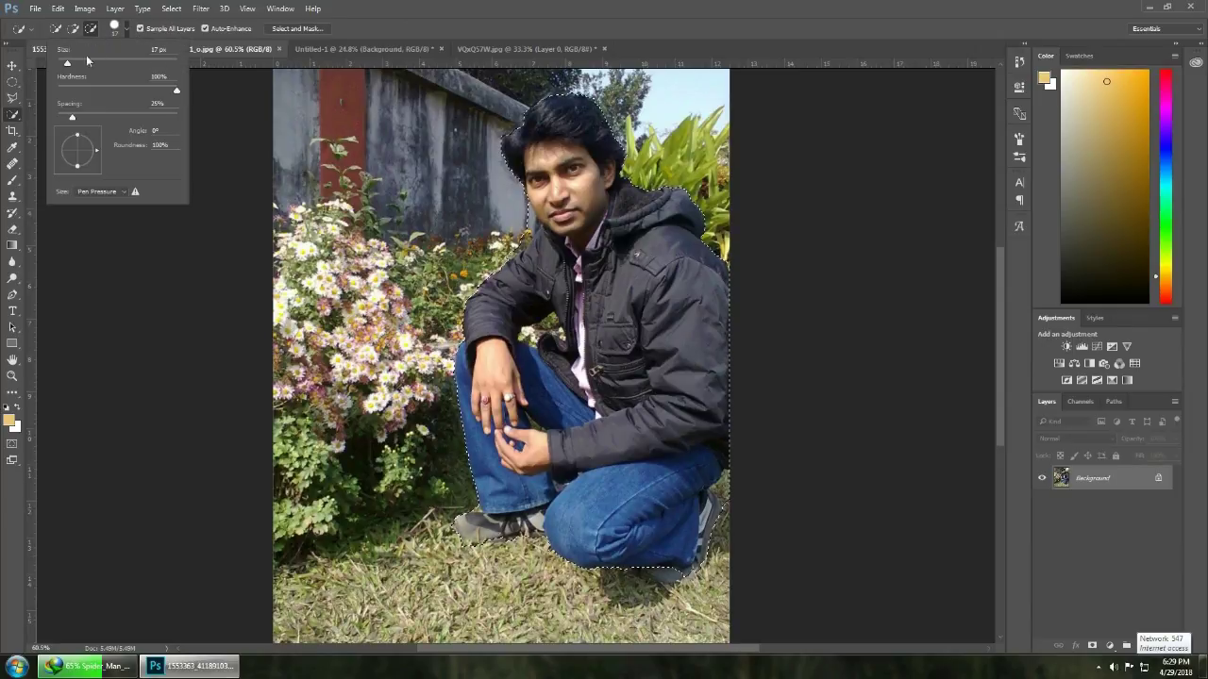
# - Shrink the Quick Selection brush to 8 px and toggle between Add and Subtract modes
pyautogui.moveTo(65, 68); pyautogui.dragTo(63, 68)
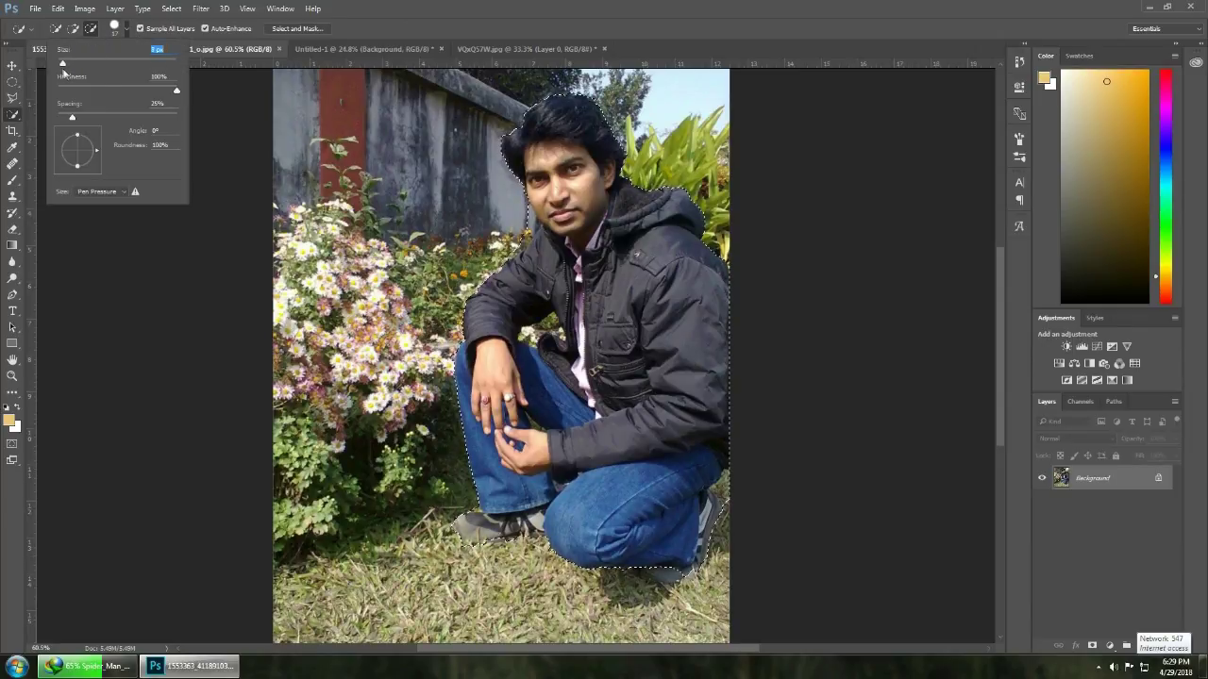
pyautogui.press('Return')
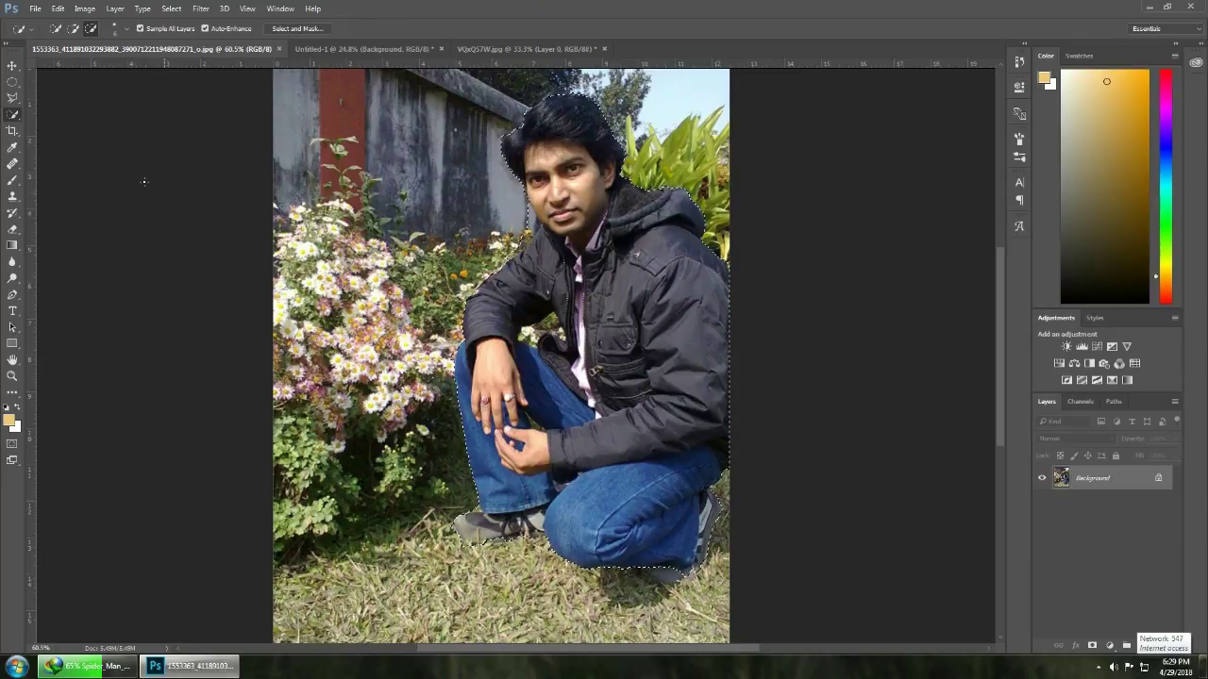
pyautogui.click(73, 28)
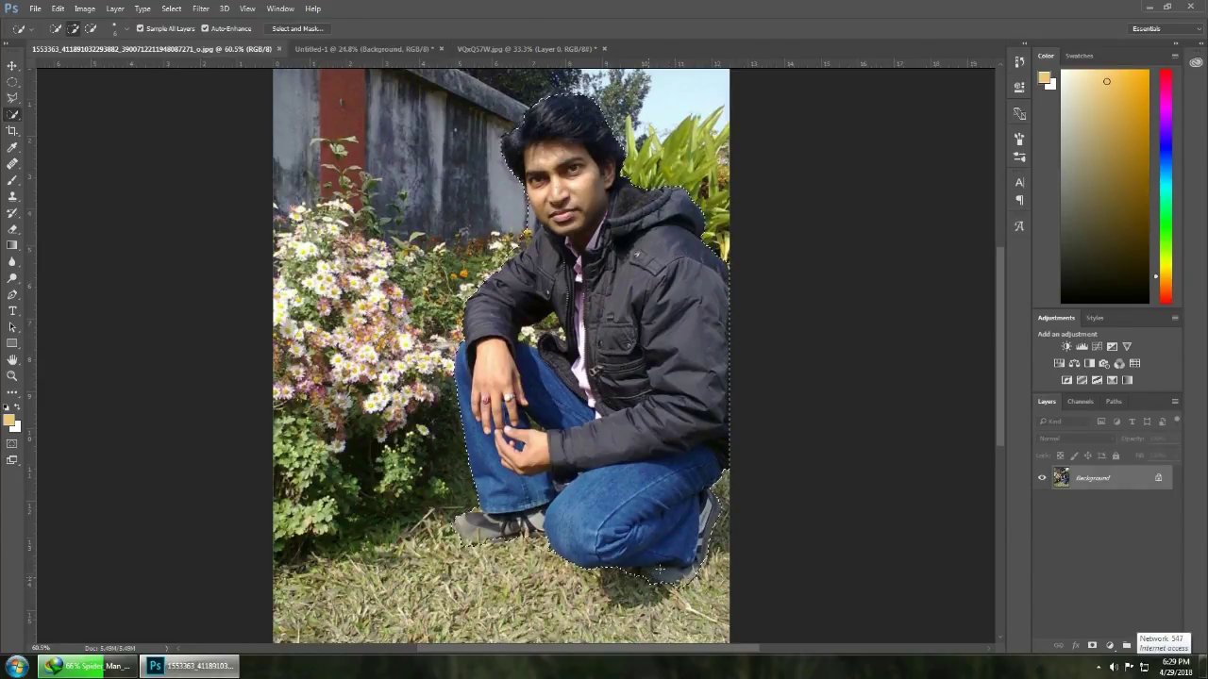
pyautogui.click(90, 28)
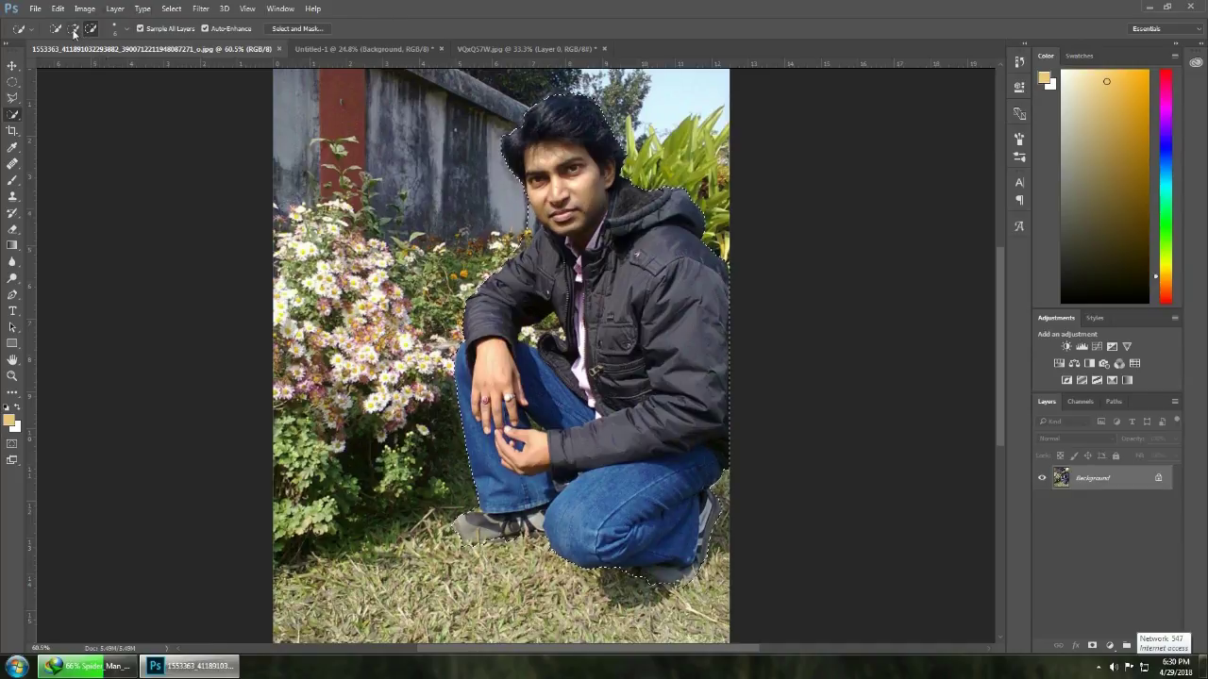
pyautogui.click(73, 30)
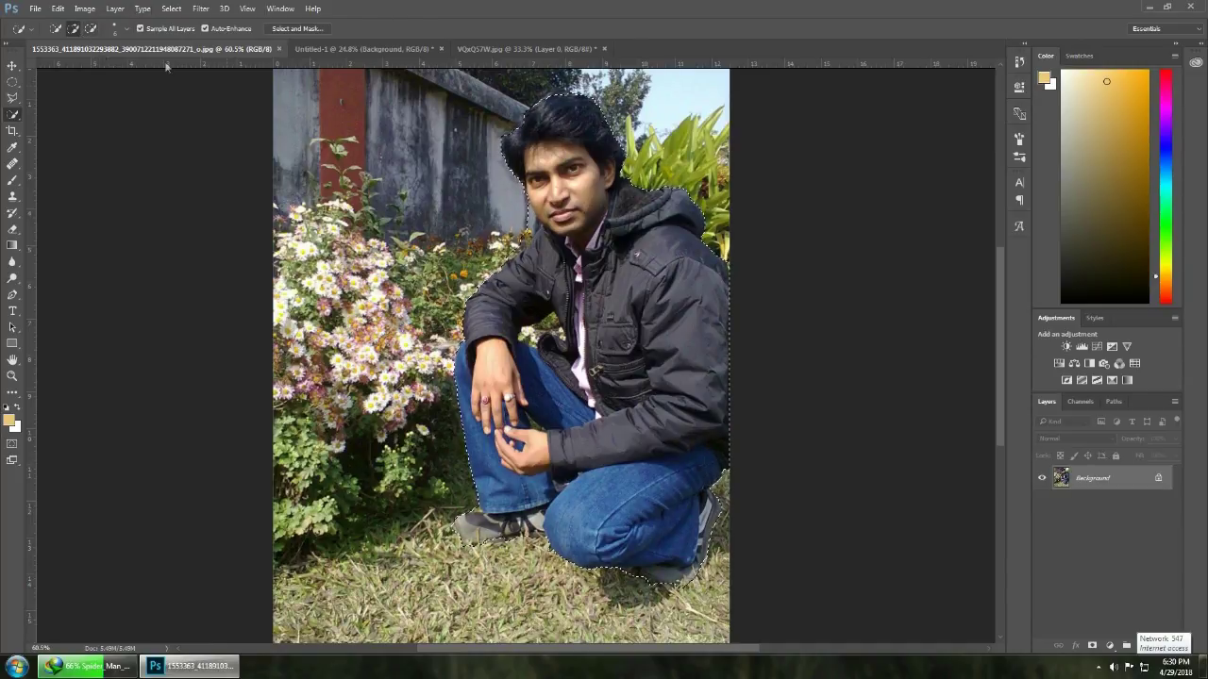
pyautogui.click(91, 28)
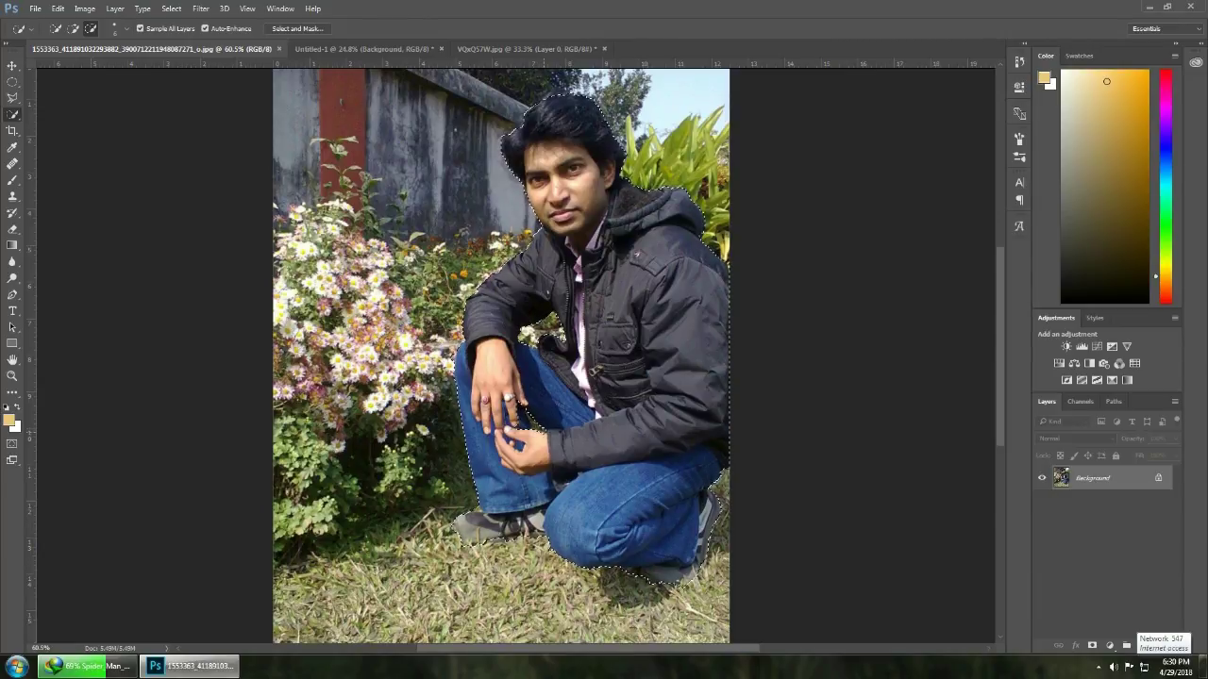
pyautogui.click(75, 28)
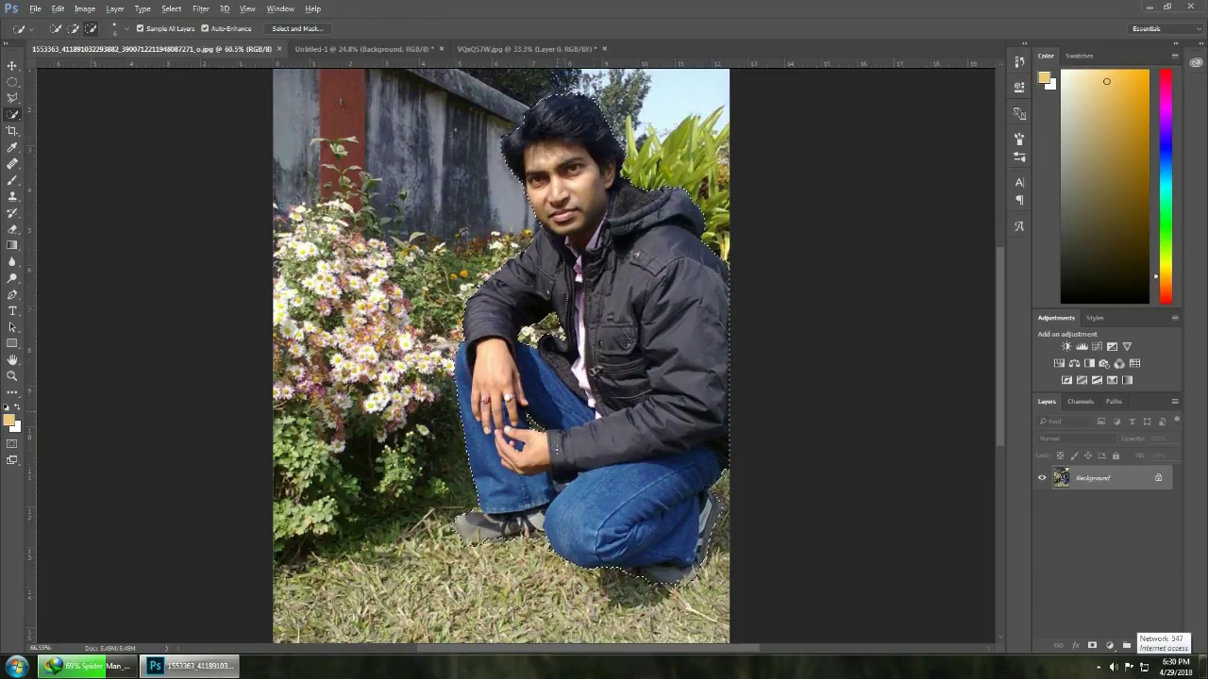
# - Zoom in, trim the selection's right edge in Subtract mode, then zoom out to the whole photo
pyautogui.scroll(3, 554, 453)
pyautogui.scroll(2, 555, 436)
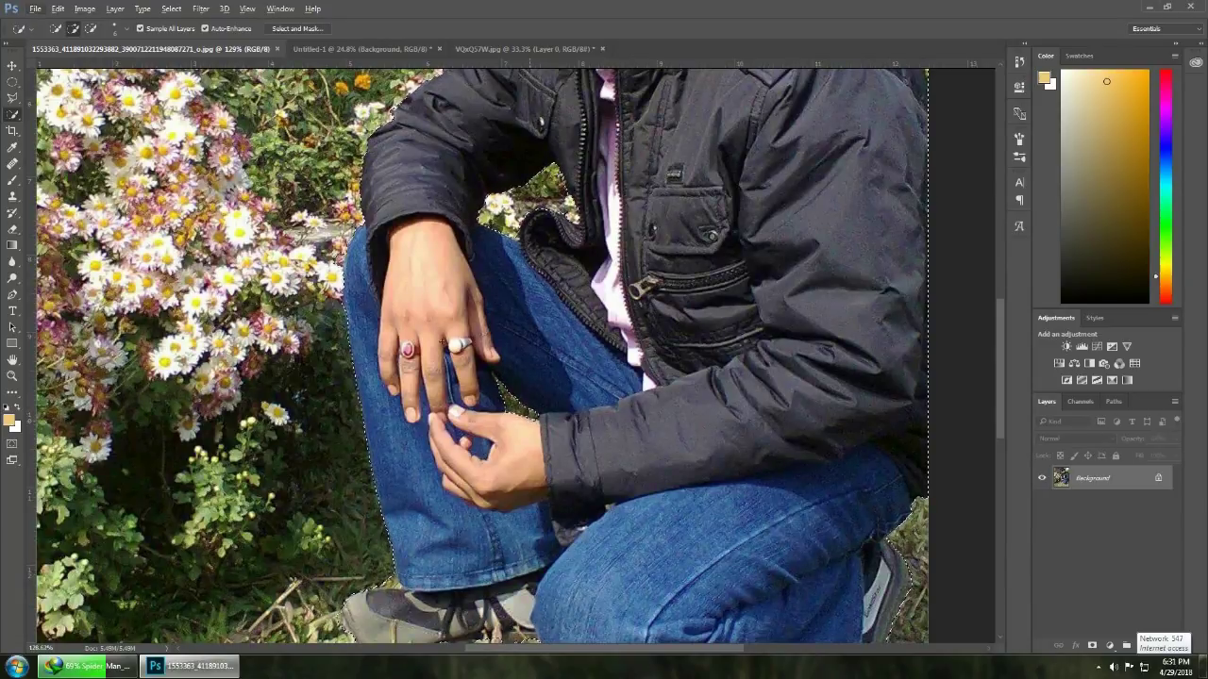
pyautogui.click(90, 29)
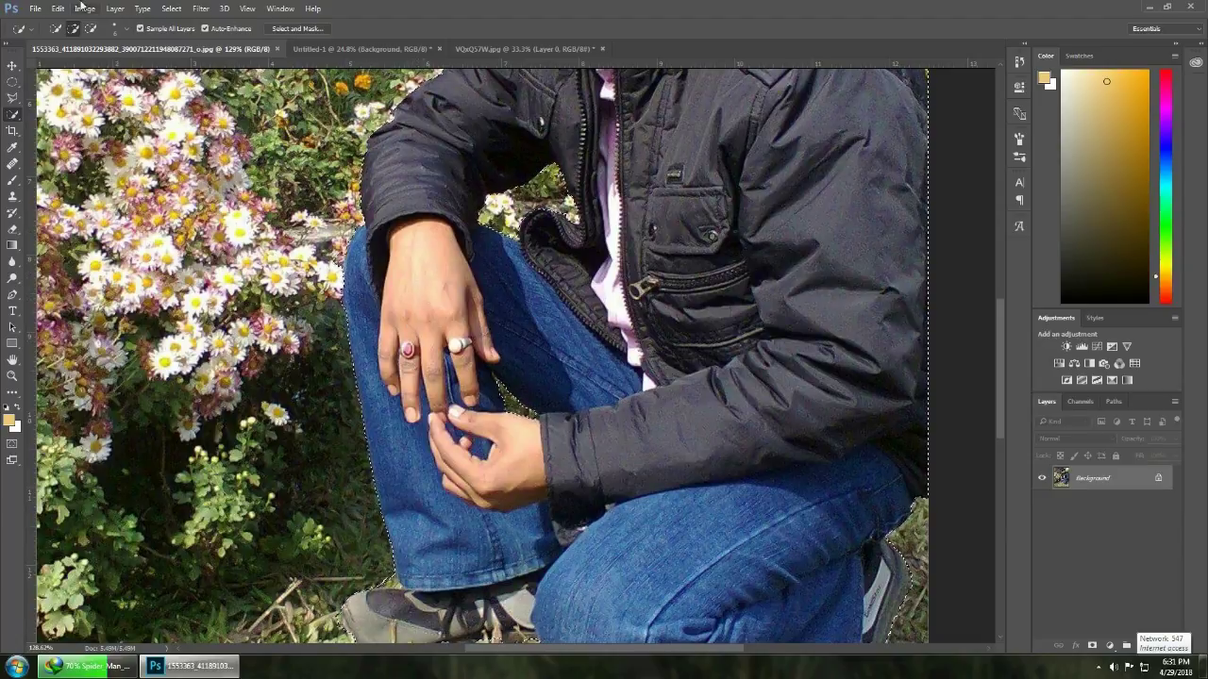
pyautogui.click(91, 29)
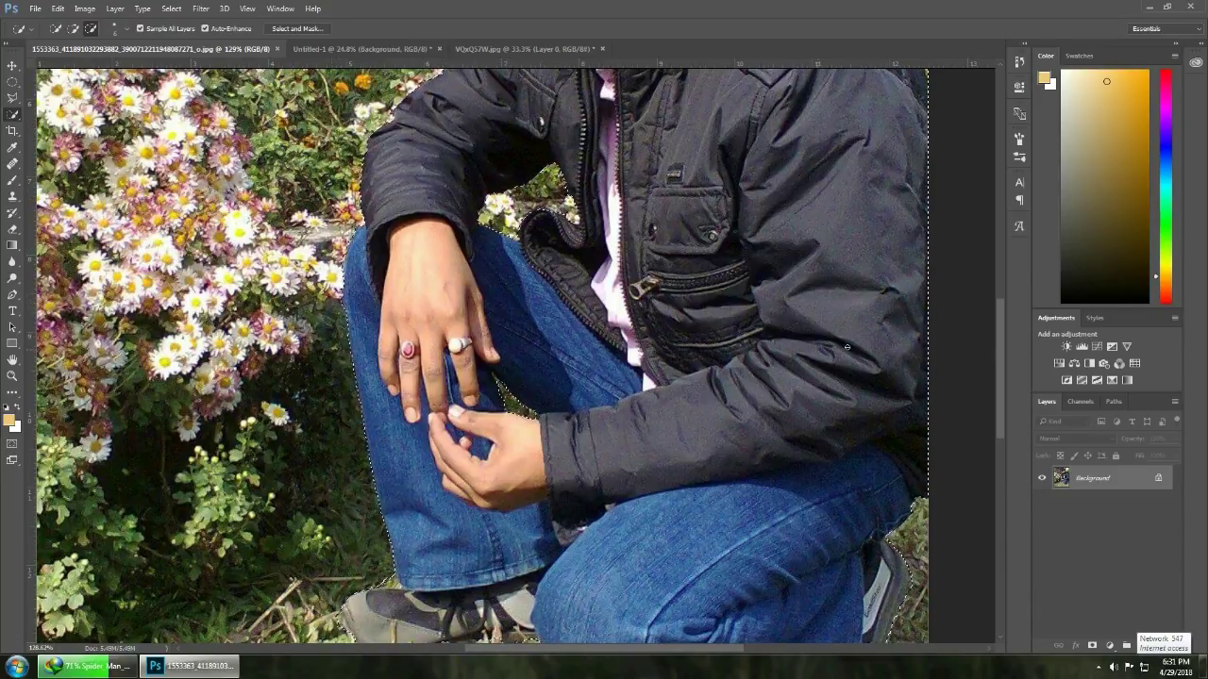
pyautogui.moveTo(1000, 401)
pyautogui.mouseDown()
pyautogui.moveTo(997, 302)
pyautogui.moveTo(1010, 482)
pyautogui.mouseUp()
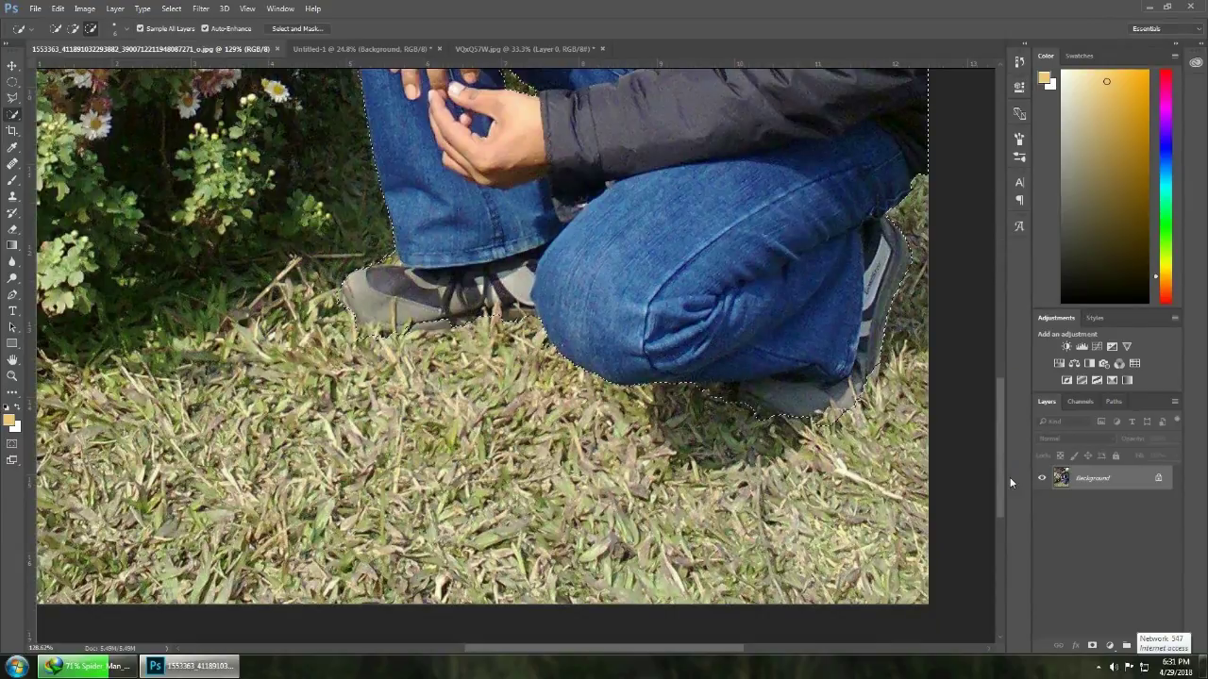
pyautogui.moveTo(1009, 478); pyautogui.dragTo(992, 397)
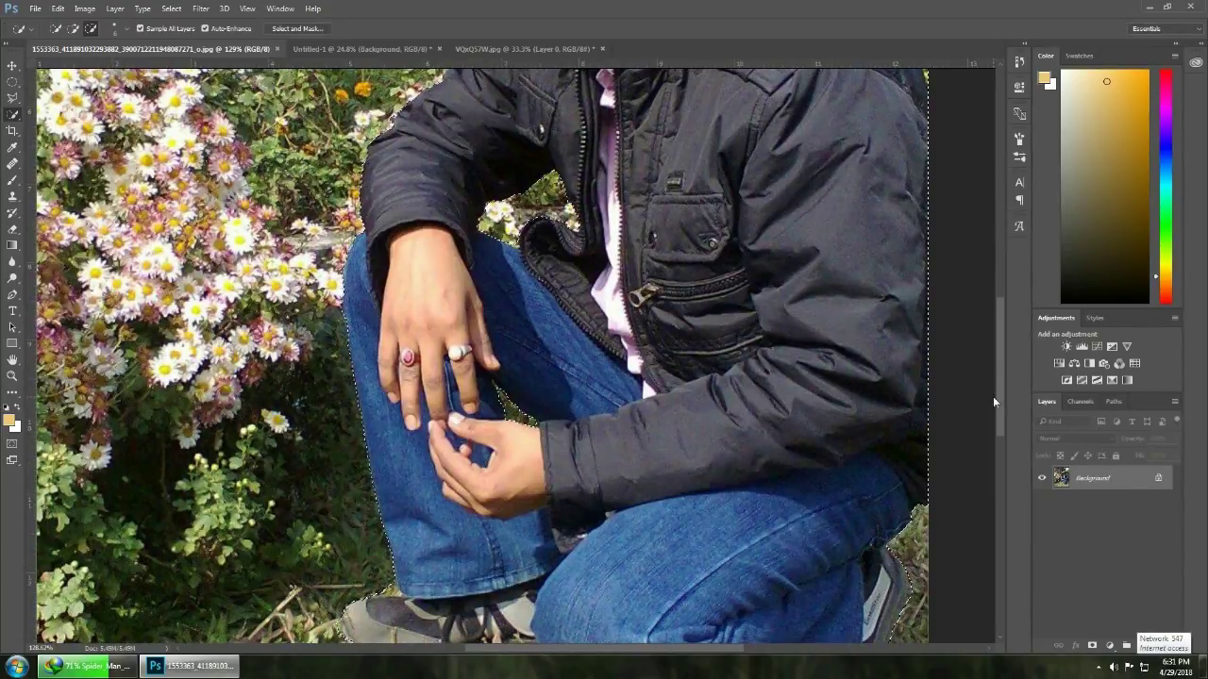
pyautogui.scroll(-1, 640, 375)
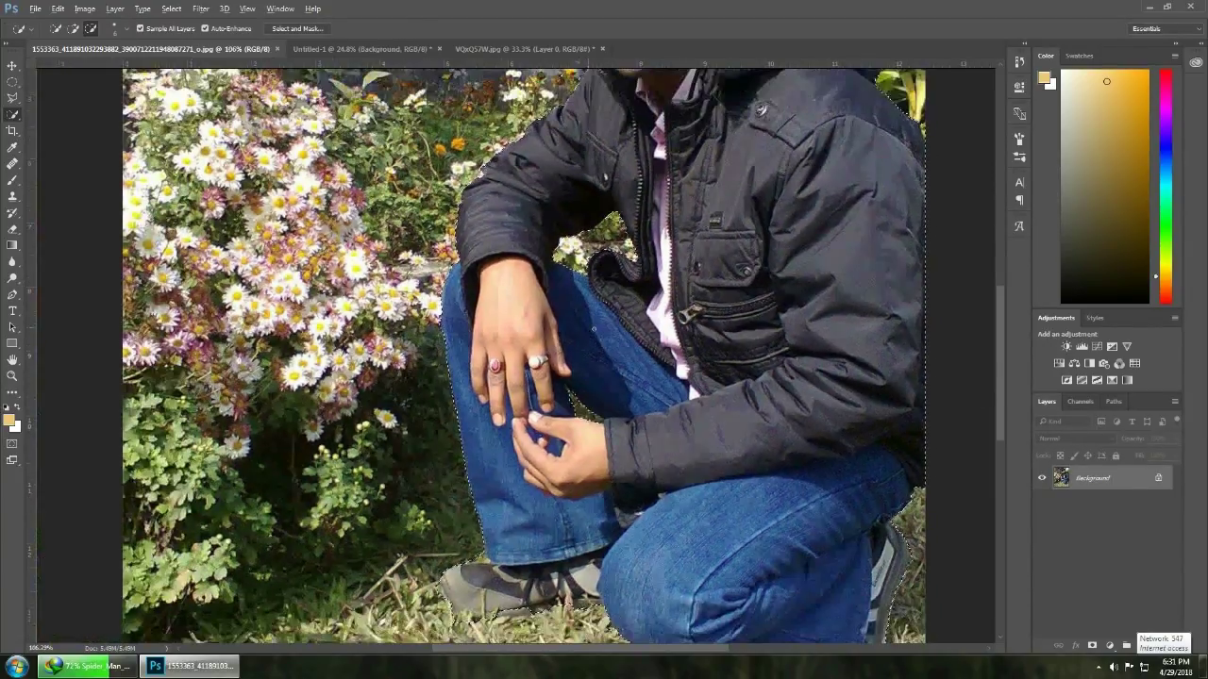
pyautogui.scroll(-1, 579, 336)
pyautogui.scroll(-1, 579, 336)
pyautogui.scroll(-1, 578, 336)
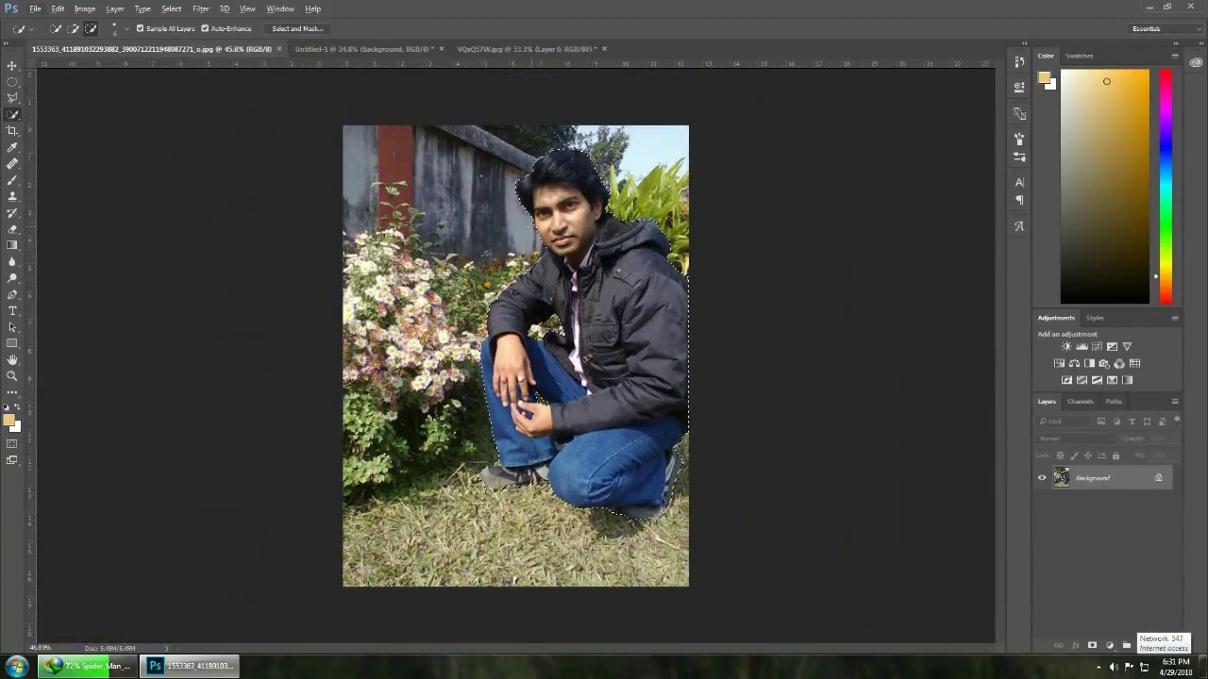
# - Select the Move tool and close the sky image without saving
pyautogui.click(13, 65)
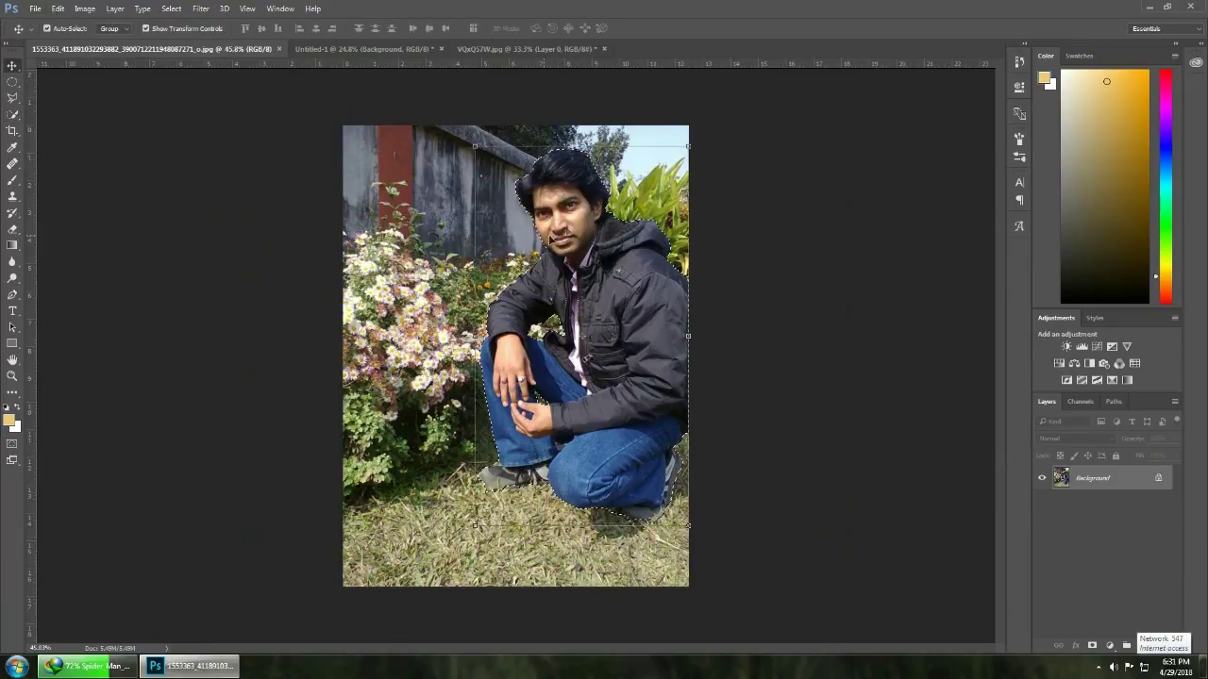
pyautogui.click(505, 48)
pyautogui.click(373, 46)
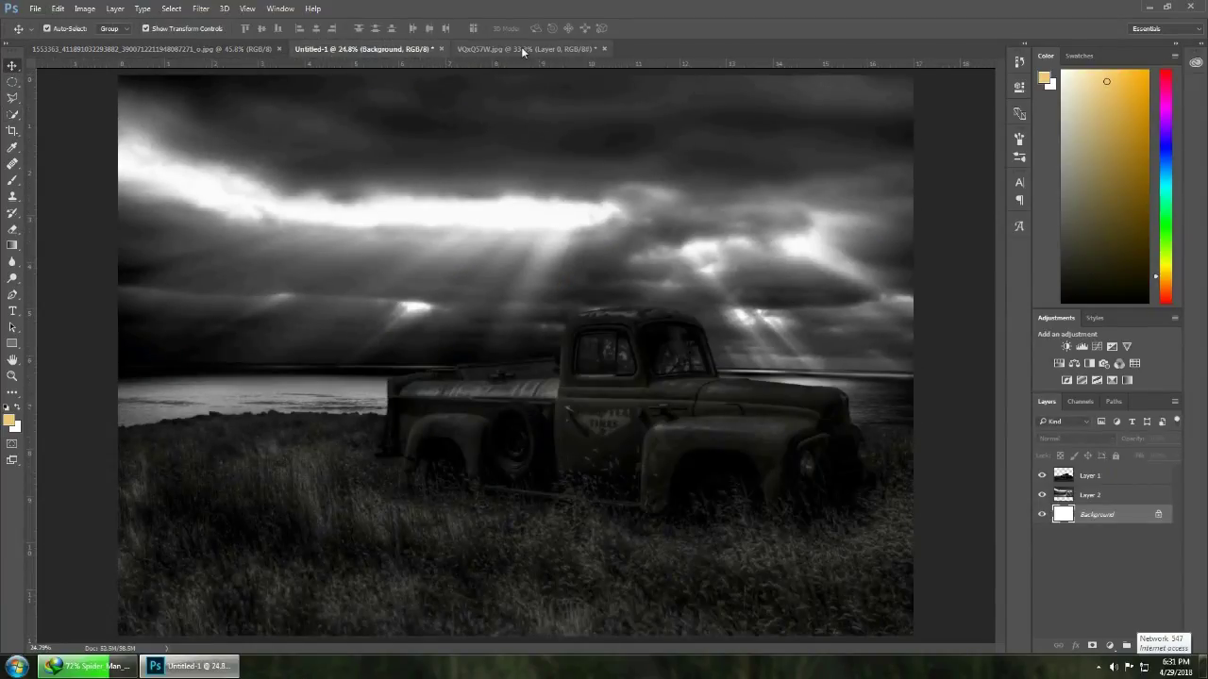
pyautogui.click(521, 46)
pyautogui.click(604, 48)
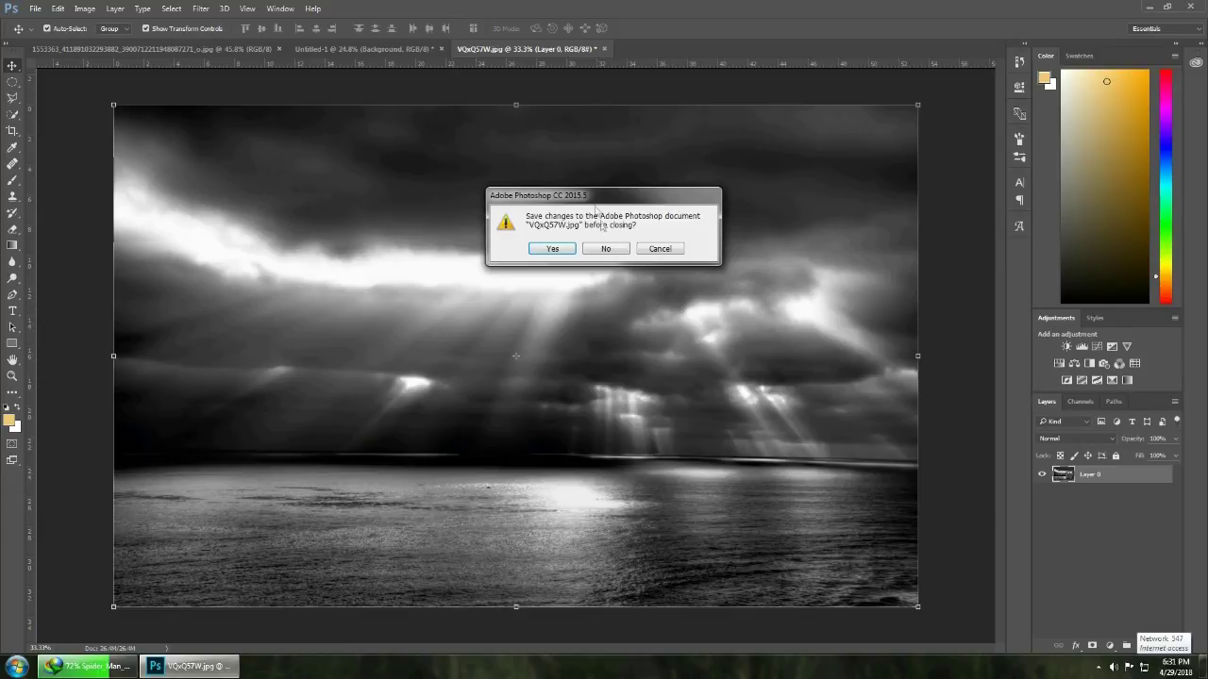
pyautogui.click(606, 250)
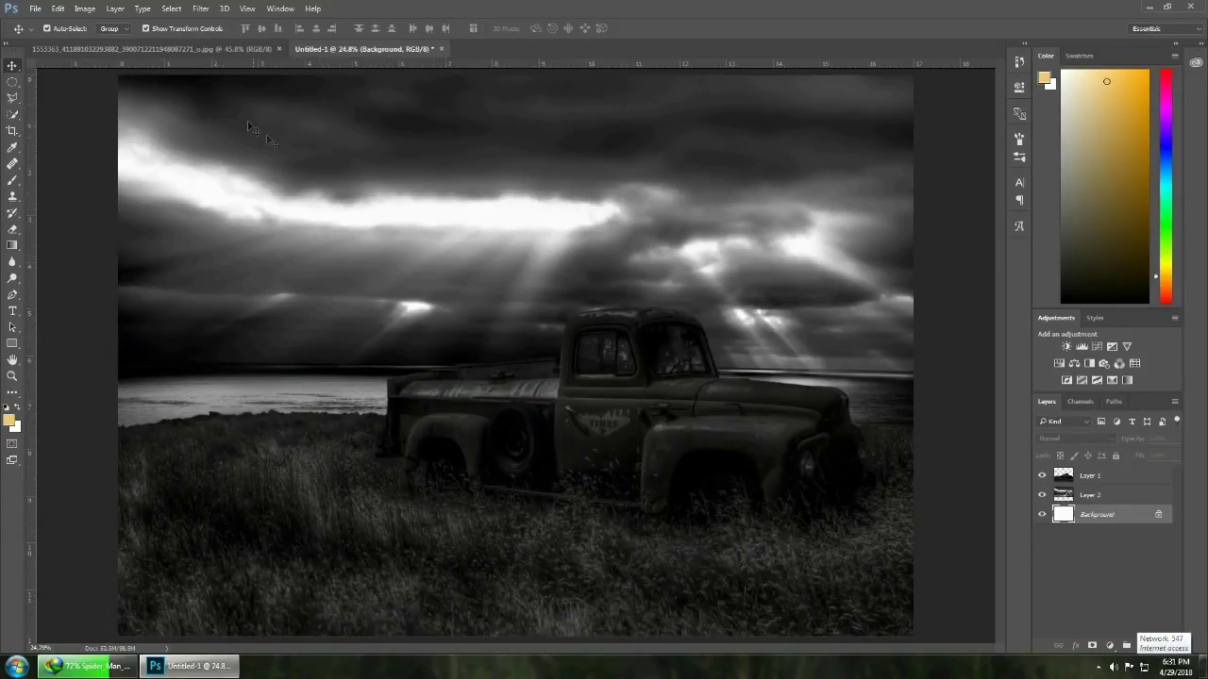
# - Drag the man into Untitled-1, close the garden photo, stack Layer 3 on top, and enlarge him
pyautogui.click(205, 48)
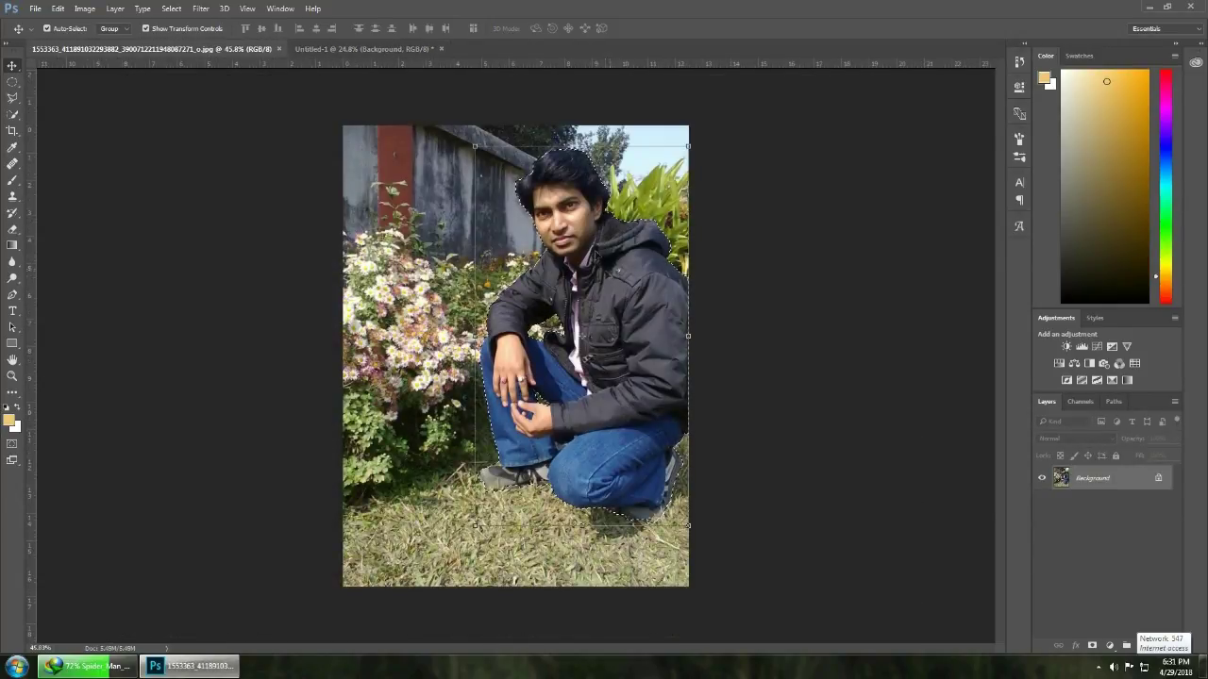
pyautogui.moveTo(580, 189)
pyautogui.mouseDown()
pyautogui.moveTo(435, 128)
pyautogui.moveTo(651, 424)
pyautogui.mouseUp()
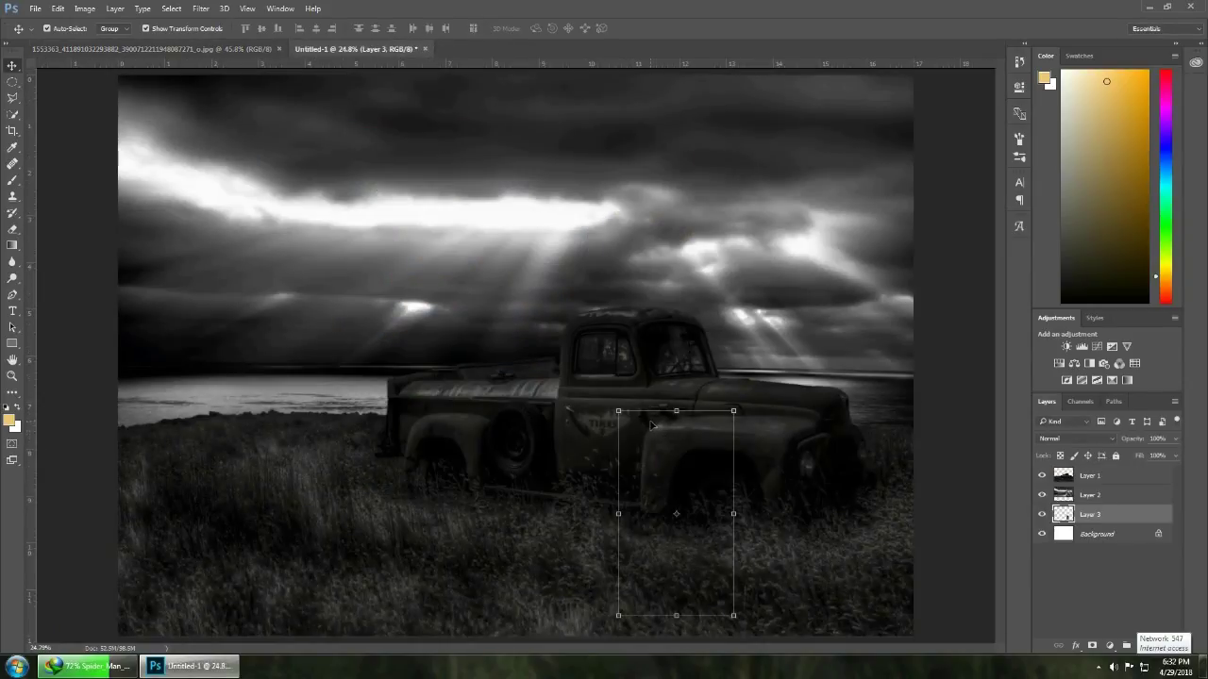
pyautogui.click(226, 48)
pyautogui.click(279, 49)
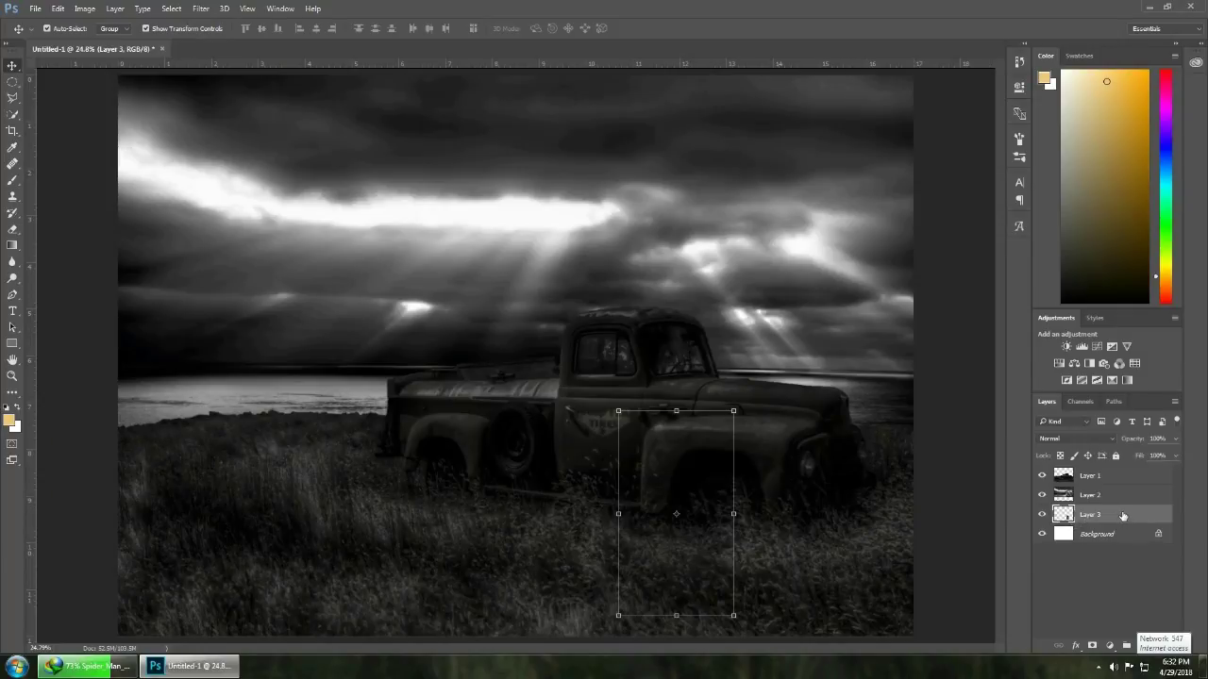
pyautogui.moveTo(1122, 519); pyautogui.dragTo(1122, 473)
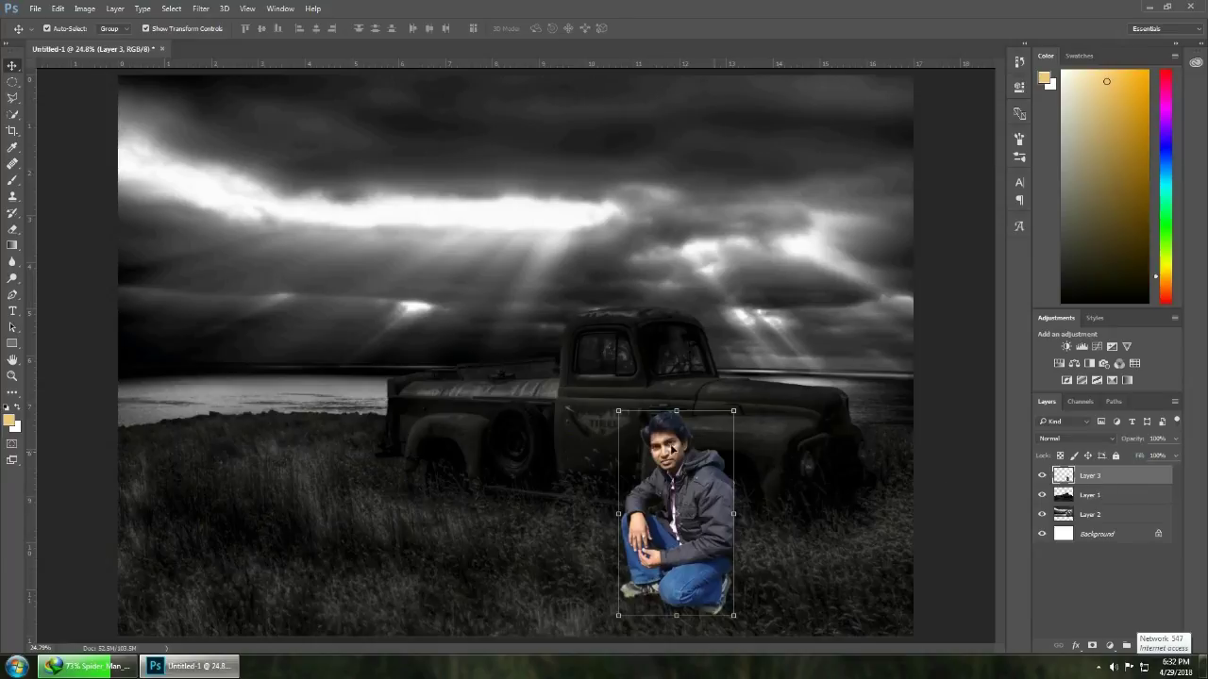
pyautogui.moveTo(734, 412); pyautogui.dragTo(832, 325)
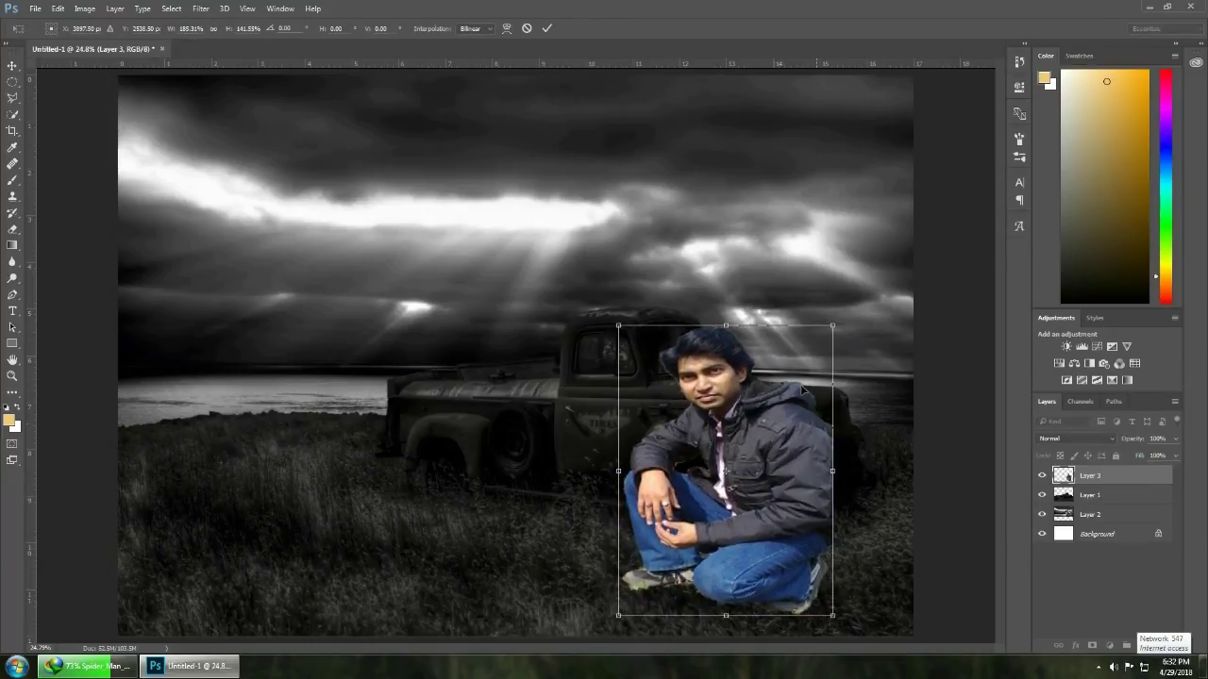
# - Shift the man slightly right and shrink his layer freely
pyautogui.moveTo(796, 453); pyautogui.dragTo(883, 462)
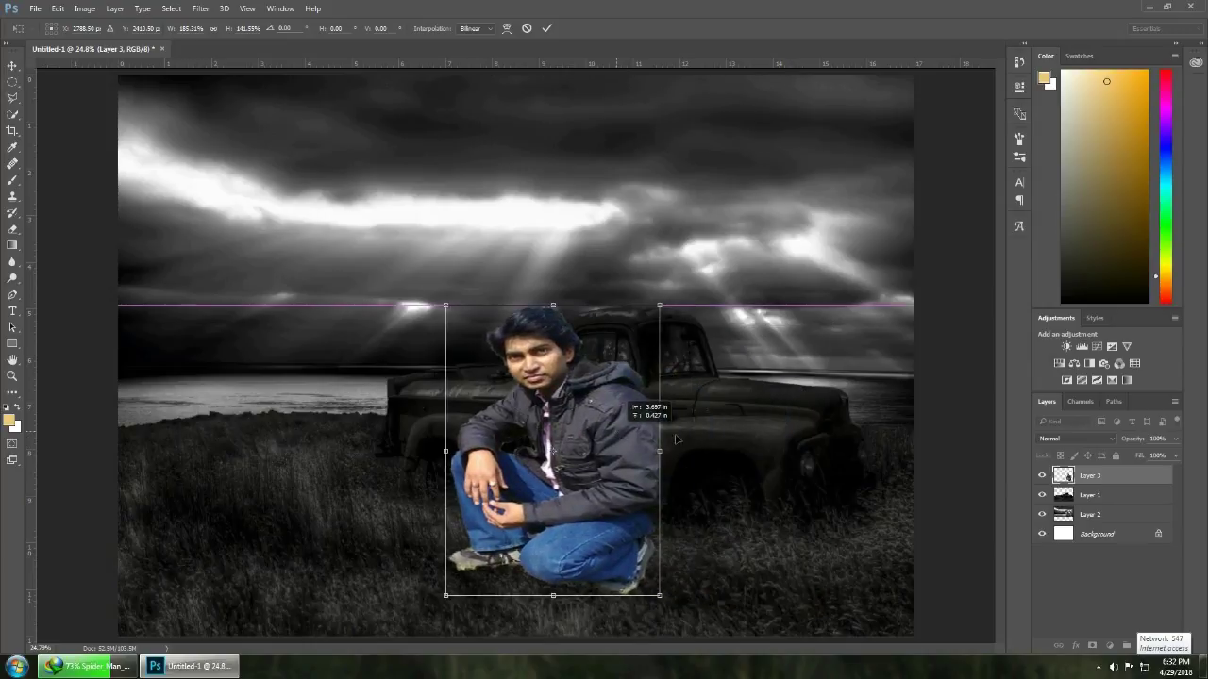
pyautogui.moveTo(882, 460); pyautogui.dragTo(876, 451)
pyautogui.moveTo(698, 326)
pyautogui.mouseDown()
pyautogui.moveTo(732, 363)
pyautogui.moveTo(725, 345)
pyautogui.mouseUp()
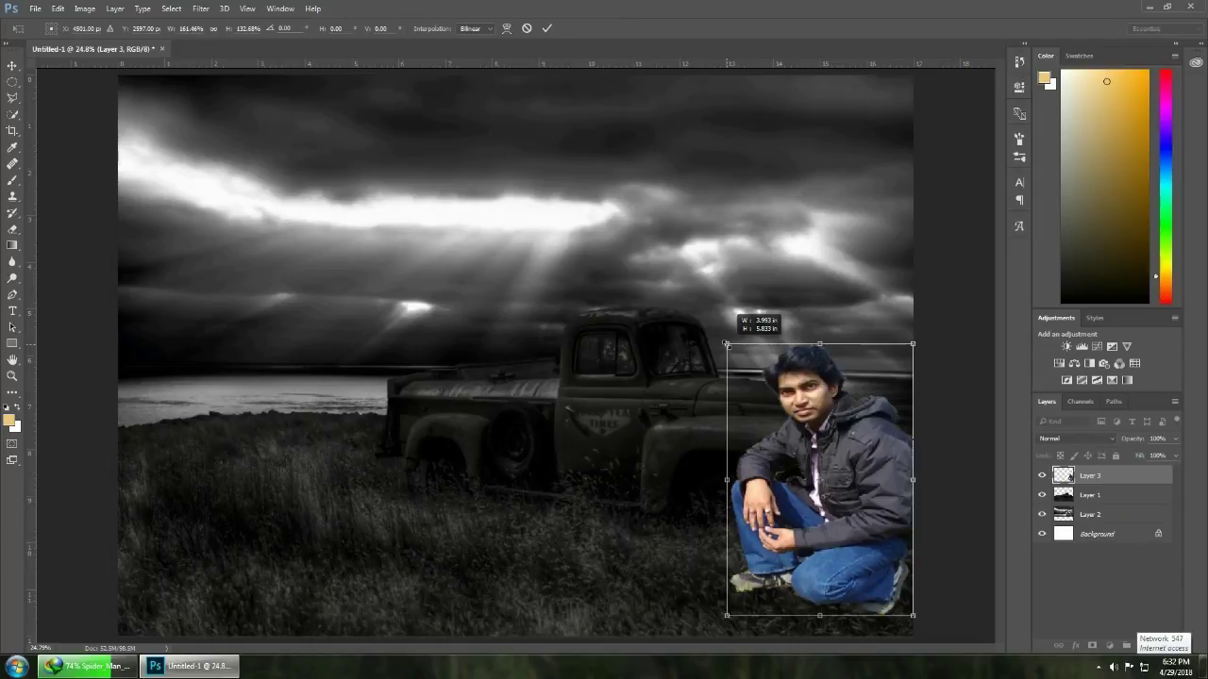
pyautogui.moveTo(725, 345)
pyautogui.mouseDown()
pyautogui.moveTo(762, 358)
pyautogui.moveTo(771, 404)
pyautogui.moveTo(771, 367)
pyautogui.moveTo(747, 326)
pyautogui.moveTo(717, 318)
pyautogui.moveTo(742, 315)
pyautogui.moveTo(724, 305)
pyautogui.mouseUp()
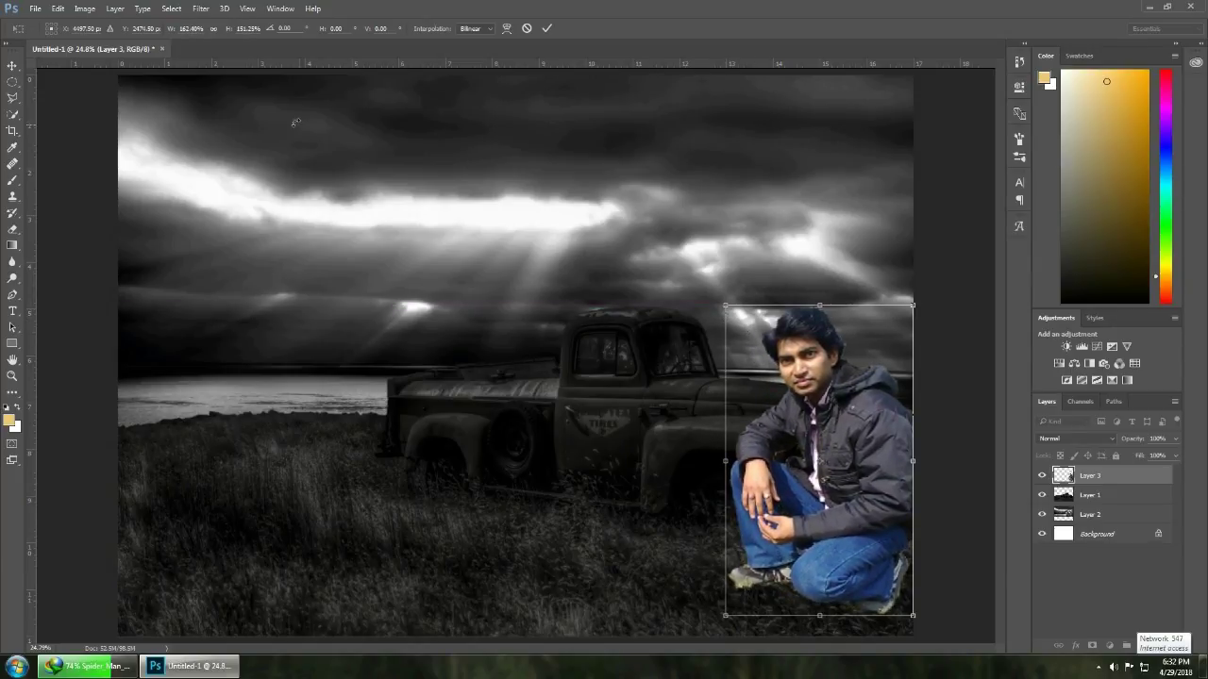
# - With proportions linked, scale the man down and place him on top of the truck
pyautogui.click(213, 28)
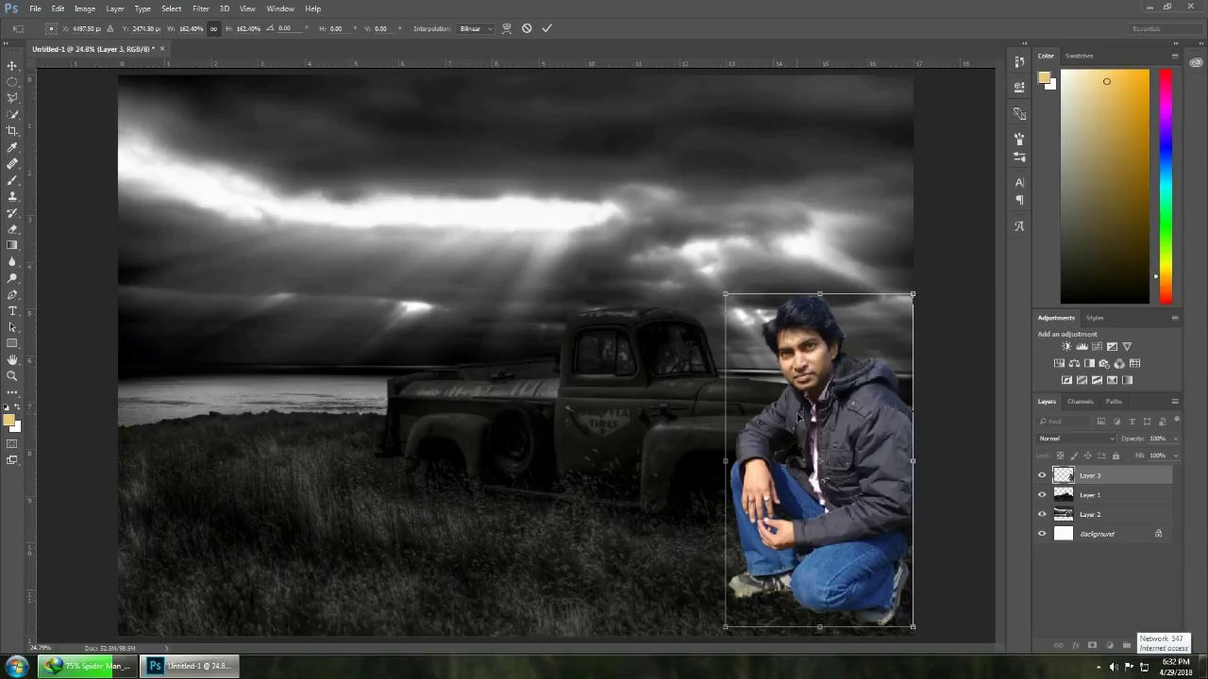
pyautogui.moveTo(723, 294)
pyautogui.mouseDown()
pyautogui.moveTo(745, 351)
pyautogui.moveTo(745, 338)
pyautogui.mouseUp()
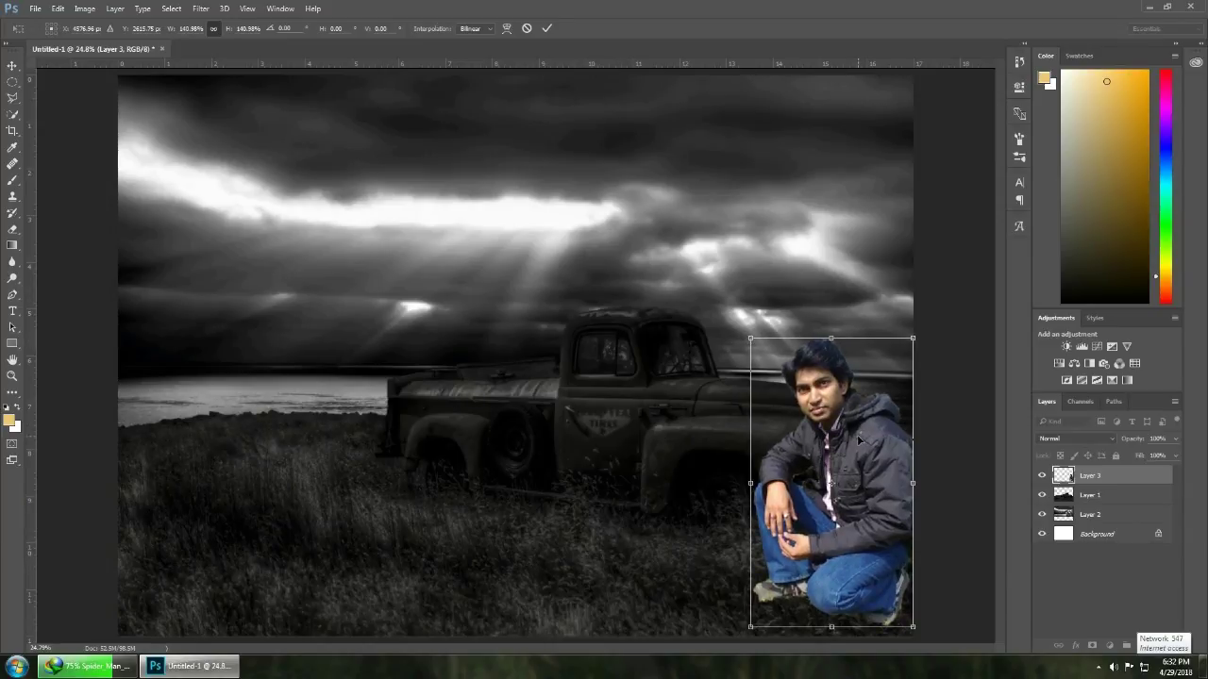
pyautogui.moveTo(866, 474)
pyautogui.mouseDown()
pyautogui.moveTo(781, 208)
pyautogui.moveTo(791, 236)
pyautogui.mouseUp()
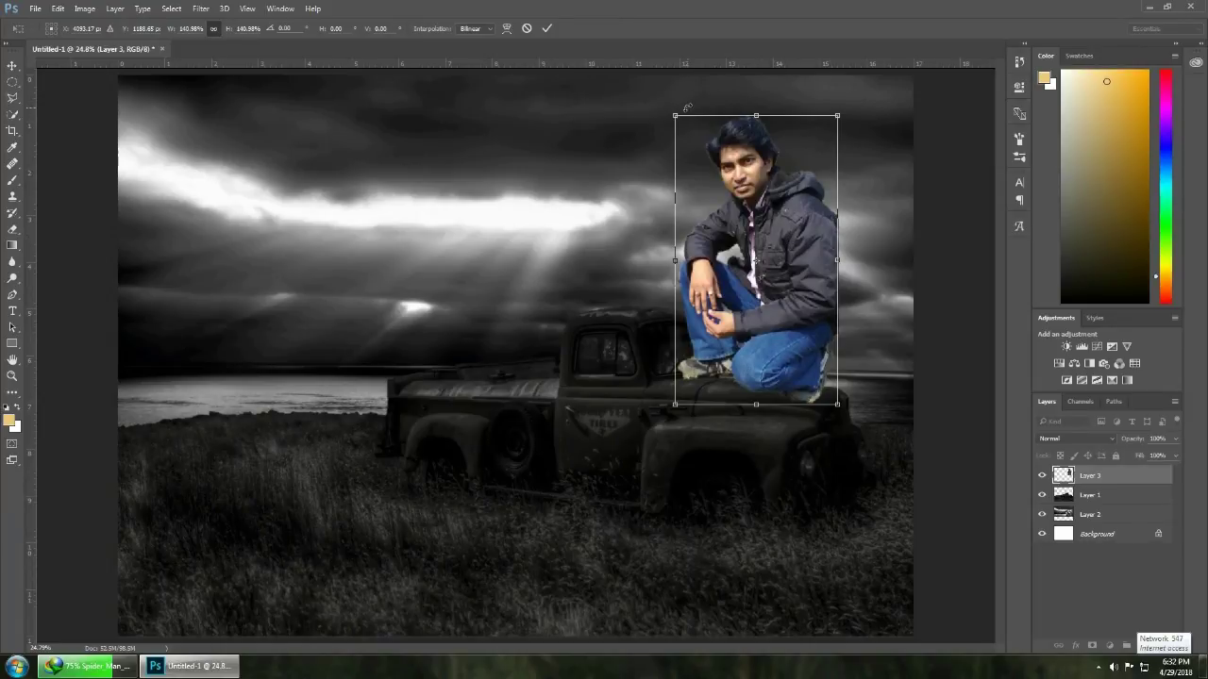
pyautogui.moveTo(683, 119); pyautogui.dragTo(703, 158)
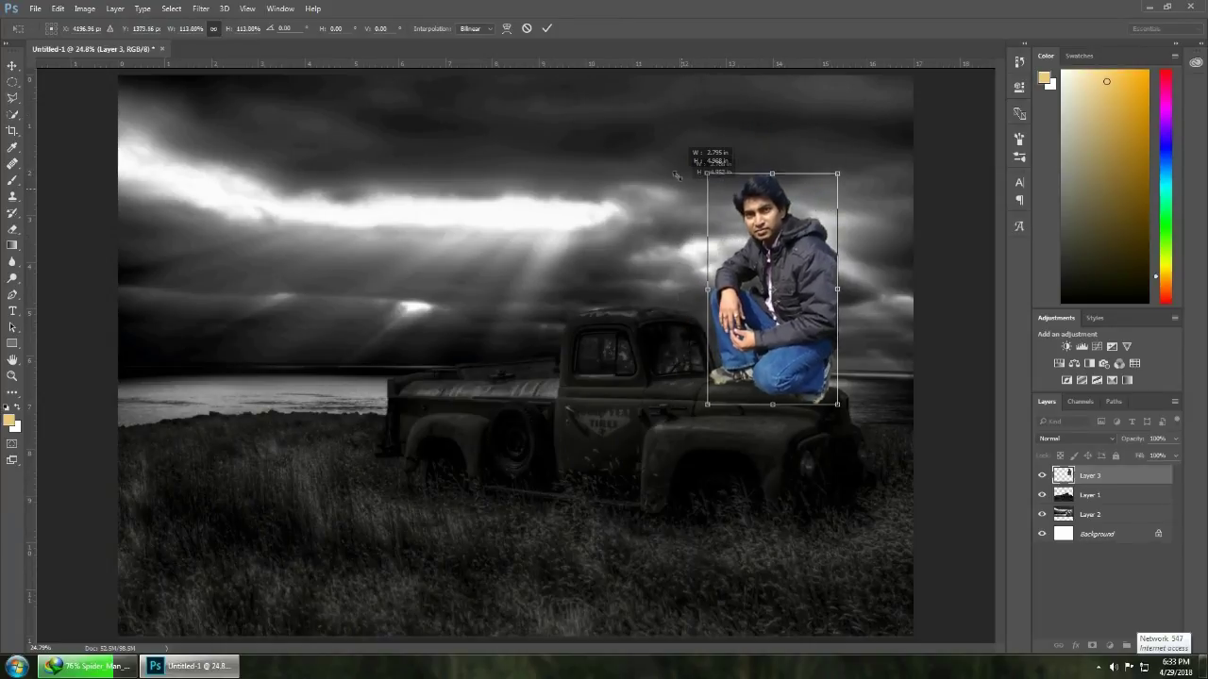